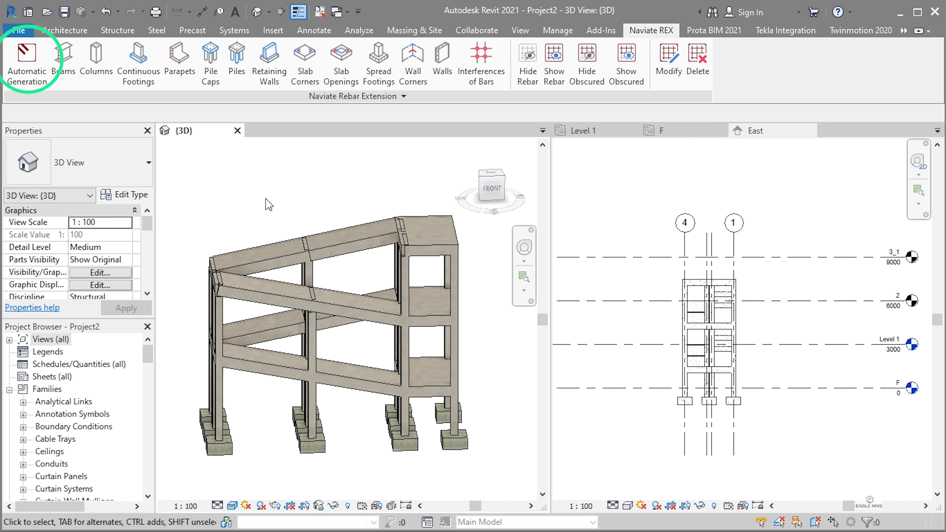
Start automatic reinforcement generation and review the listed columns, spread footings and beams with their assigned reinforcement templates.
left_click(32, 66)
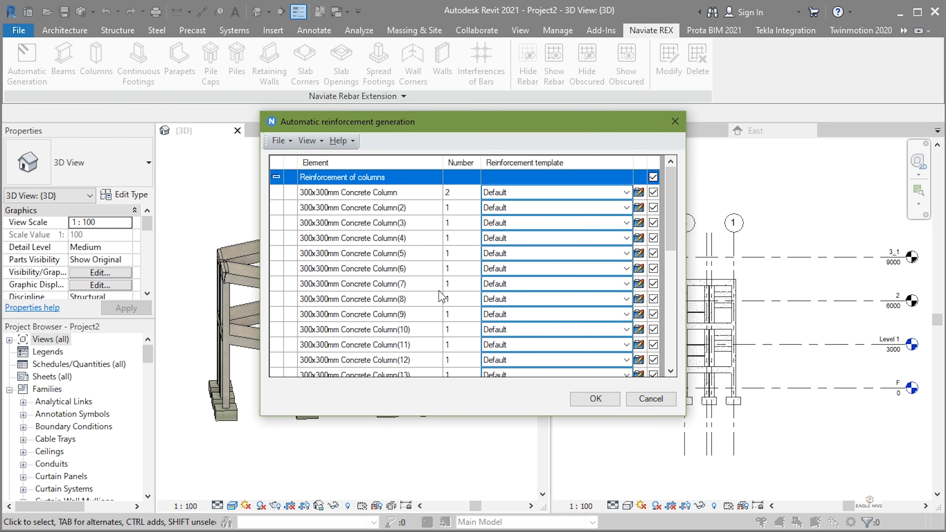
scroll(449, 313, "down", 10)
scroll(428, 314, "up", 4)
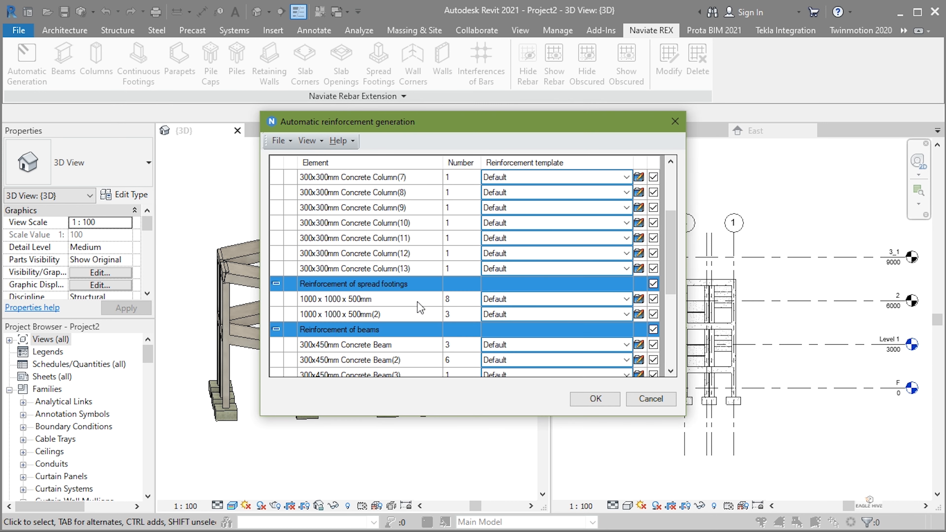
scroll(310, 181, "up", 3)
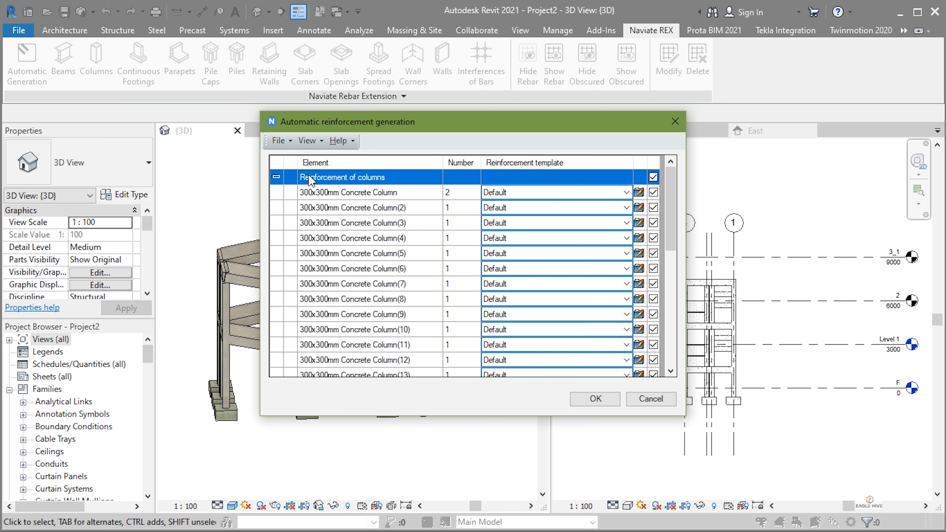
left_click(628, 193)
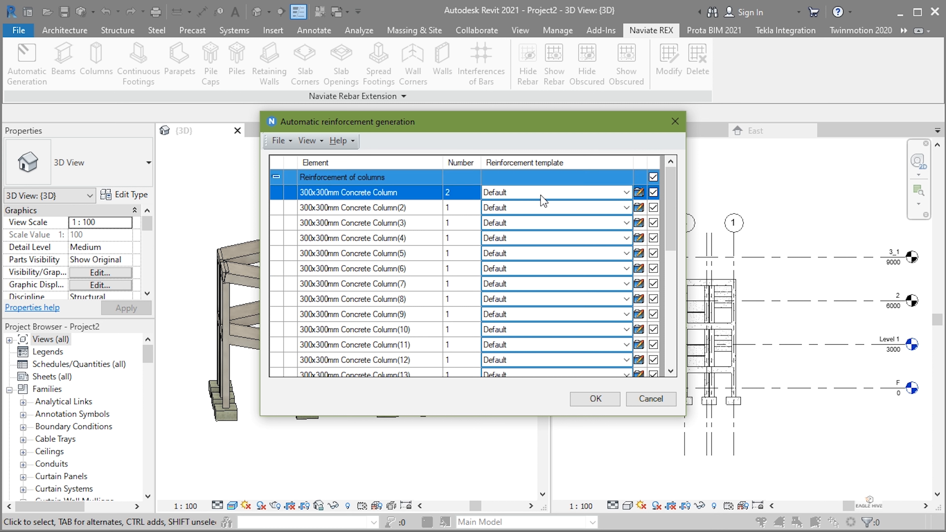
scroll(540, 219, "down", 2)
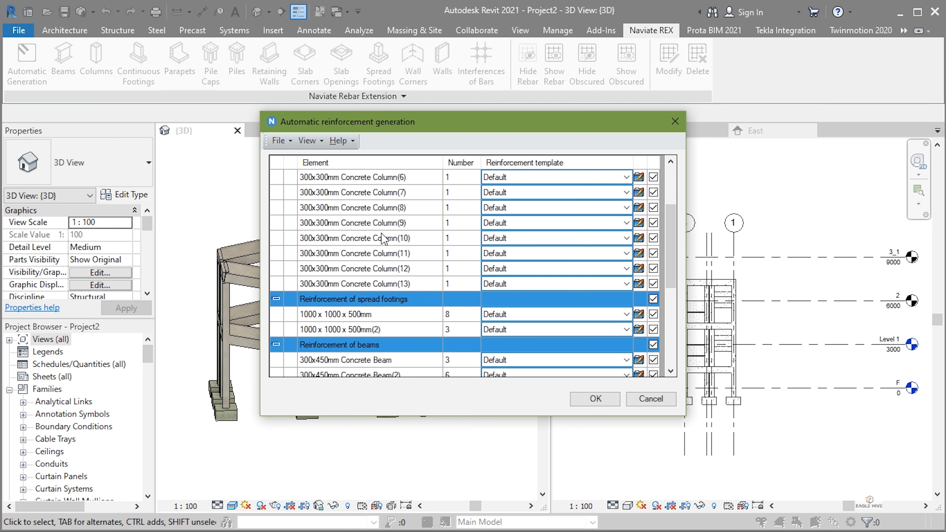
scroll(387, 304, "down", 1)
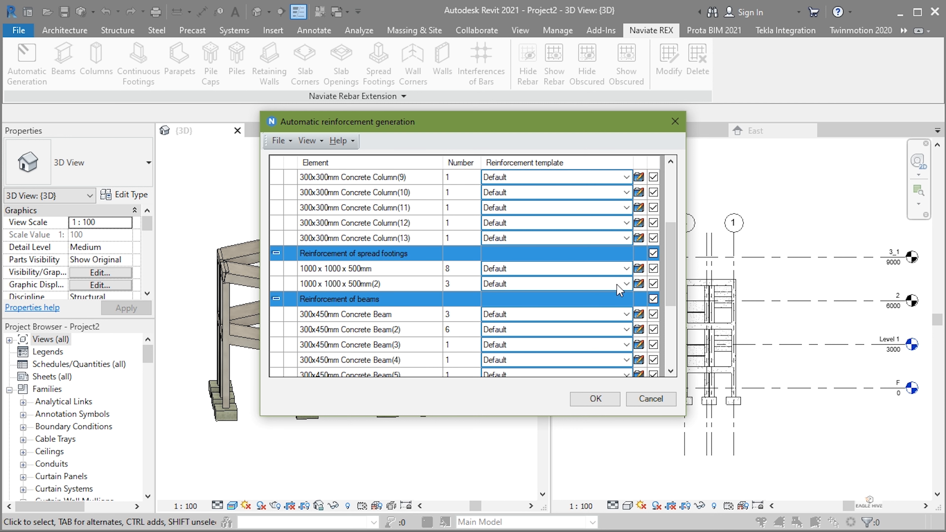
scroll(452, 314, "down", 4)
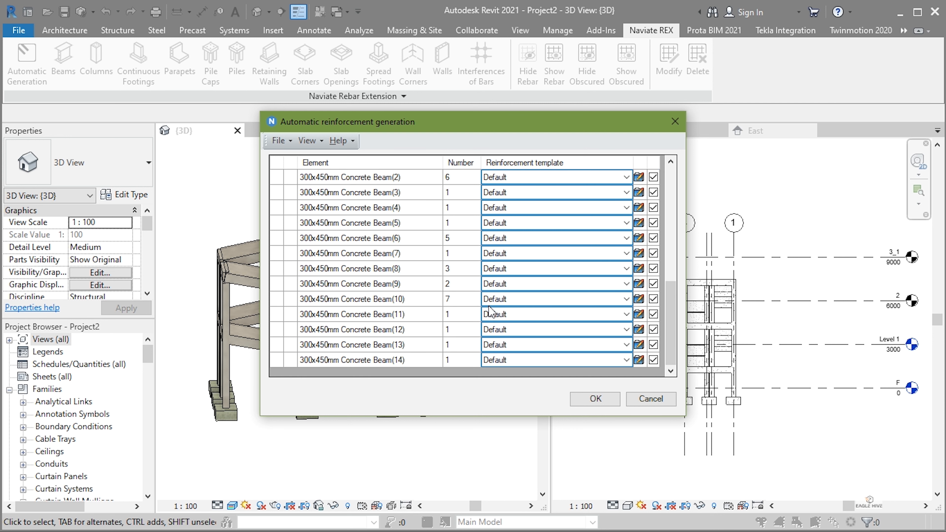
scroll(491, 311, "up", 8)
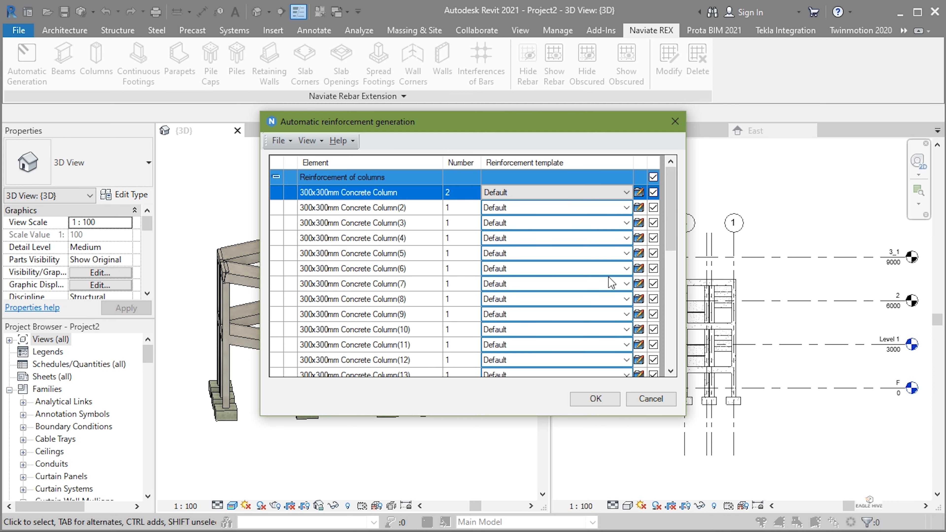
Inspect the column geometry and bar settings in the reinforcement template of the first 300x300mm concrete column.
left_click(640, 193)
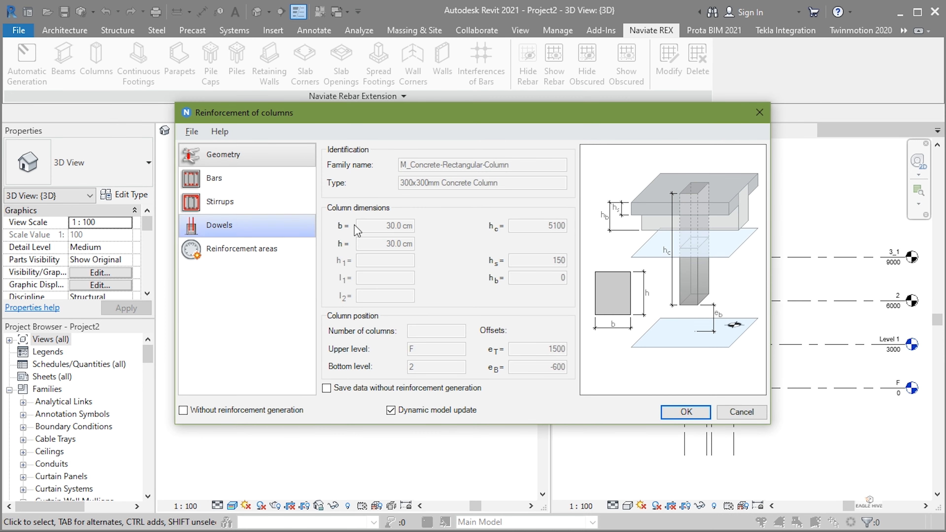
left_click(246, 180)
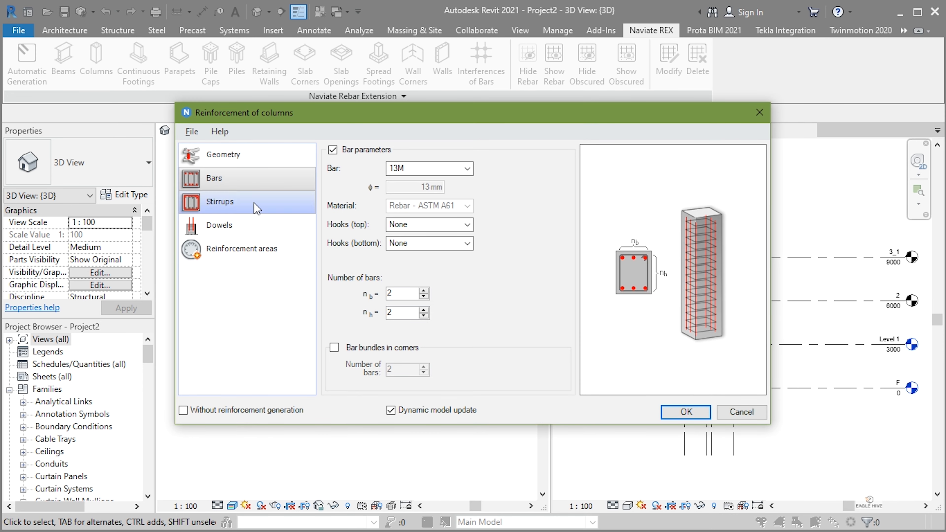
left_click(732, 412)
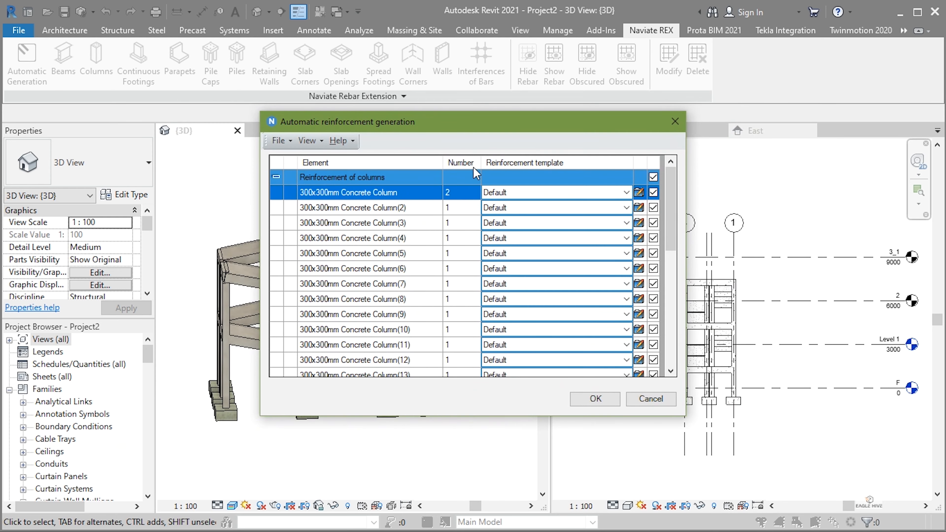
left_click(312, 142)
left_click(312, 142)
left_click(290, 144)
left_click(289, 144)
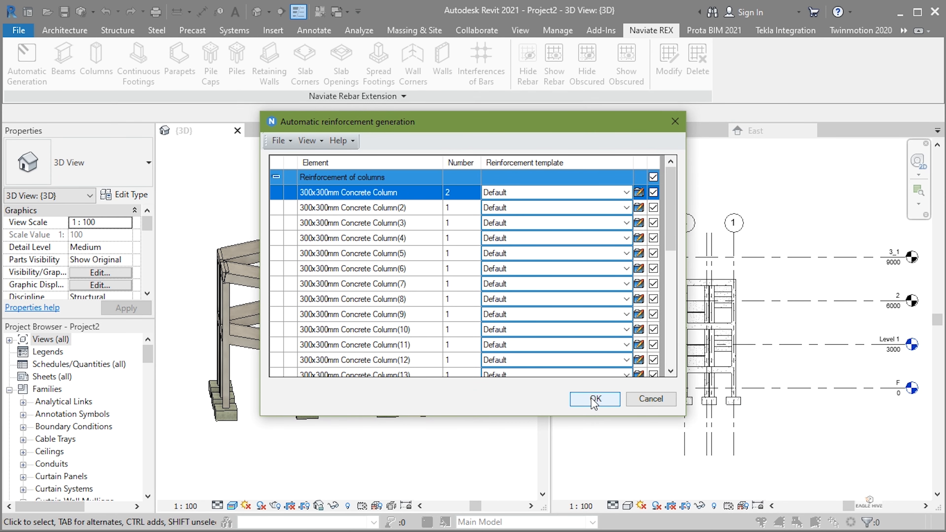
Generate the reinforcement for all listed columns, spread footings and beams with the Default templates.
left_click(582, 397)
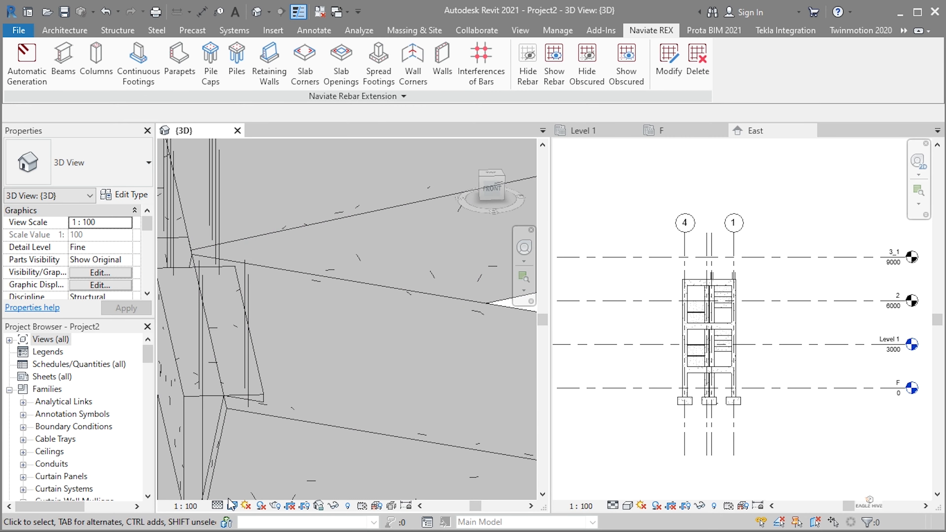
Display the 3D view in Wireframe style and examine the generated rebar in the beams, columns and a footing.
left_click(232, 505)
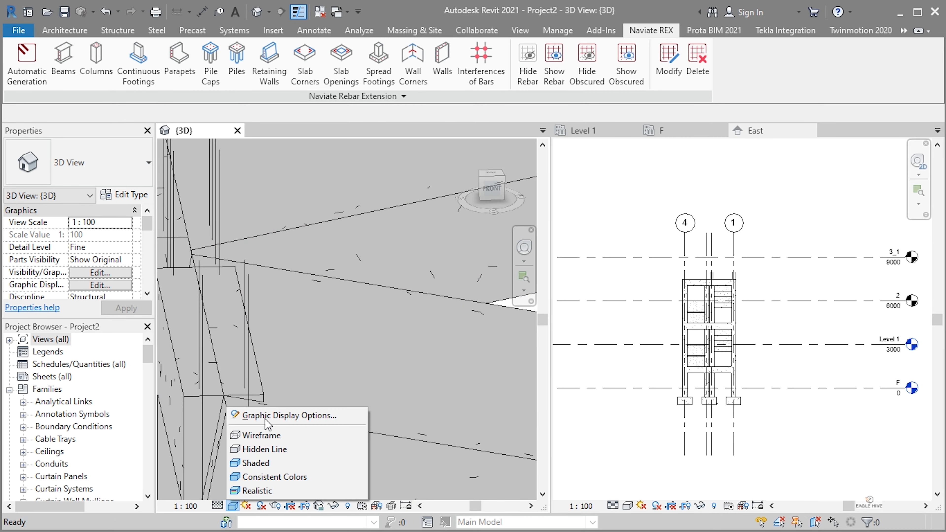
left_click(261, 436)
scroll(347, 328, "down", 4)
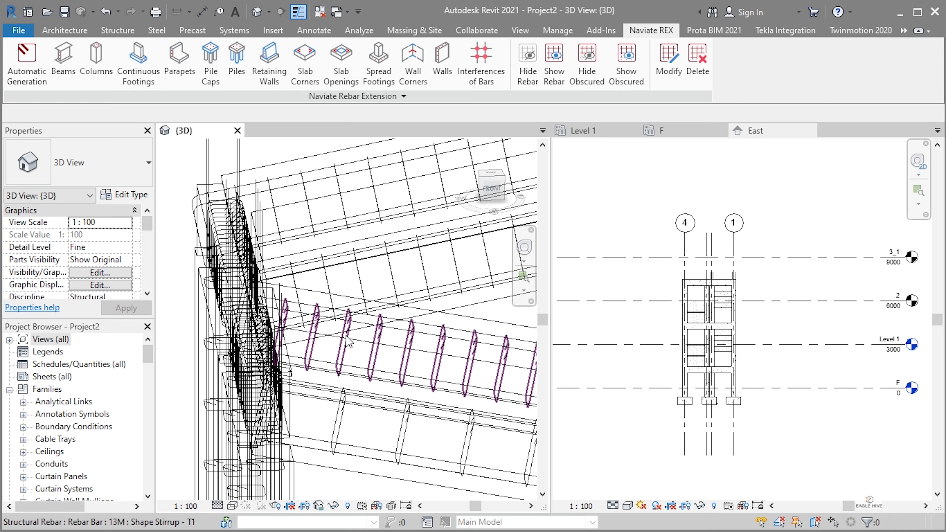
middle_click_drag(464, 442, 336, 356)
scroll(342, 361, "down", 1)
scroll(369, 386, "down", 1)
middle_click_drag(457, 445, 376, 418, "shift")
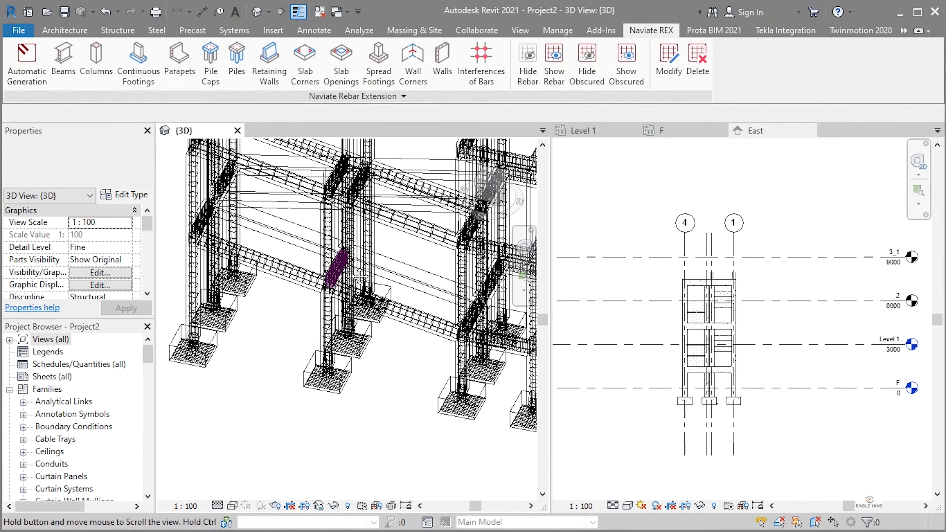
scroll(376, 418, "up", 5)
middle_click_drag(423, 380, 403, 429, "shift")
scroll(404, 429, "up", 5)
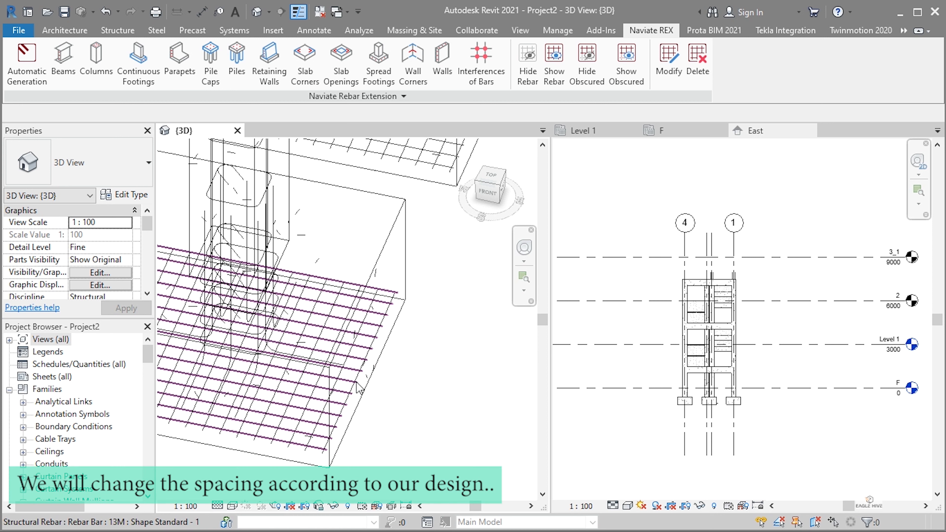
Set one direction of the footing's bottom bars to be viewed as solid in the {3D} view.
left_click(357, 383)
scroll(112, 253, "down", 5)
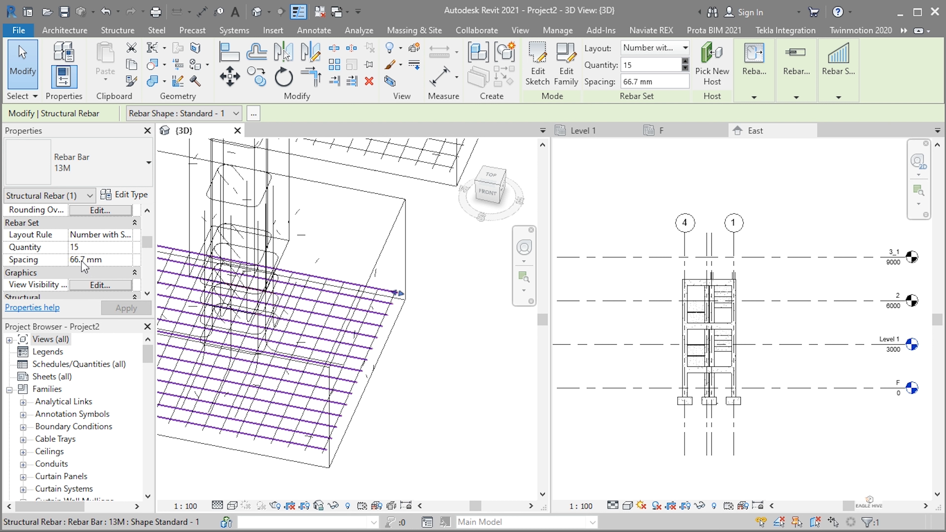
scroll(110, 269, "up", 5)
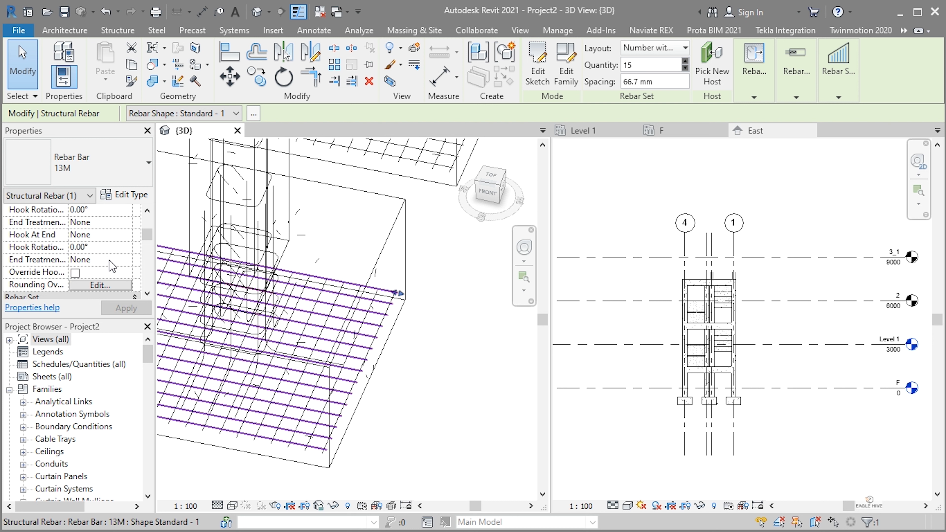
scroll(74, 268, "down", 10)
scroll(105, 284, "up", 5)
left_click(100, 285)
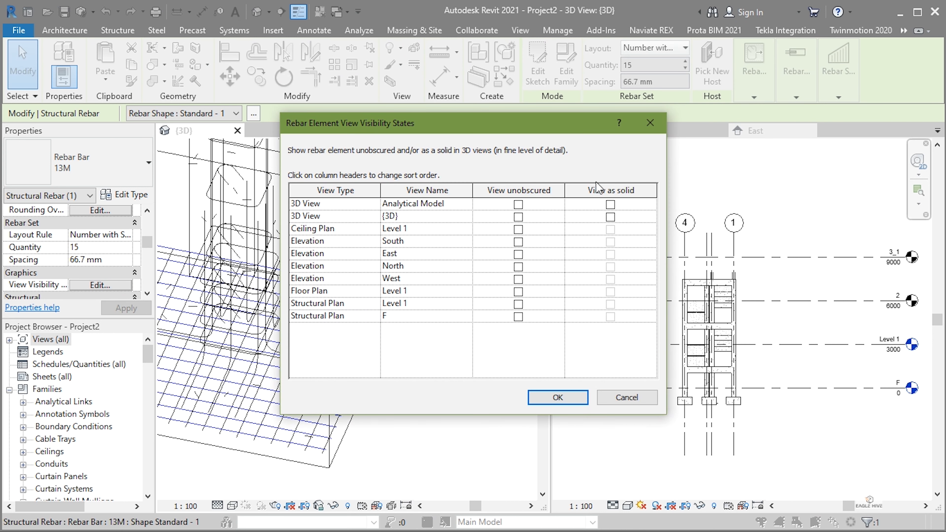
left_click(610, 217)
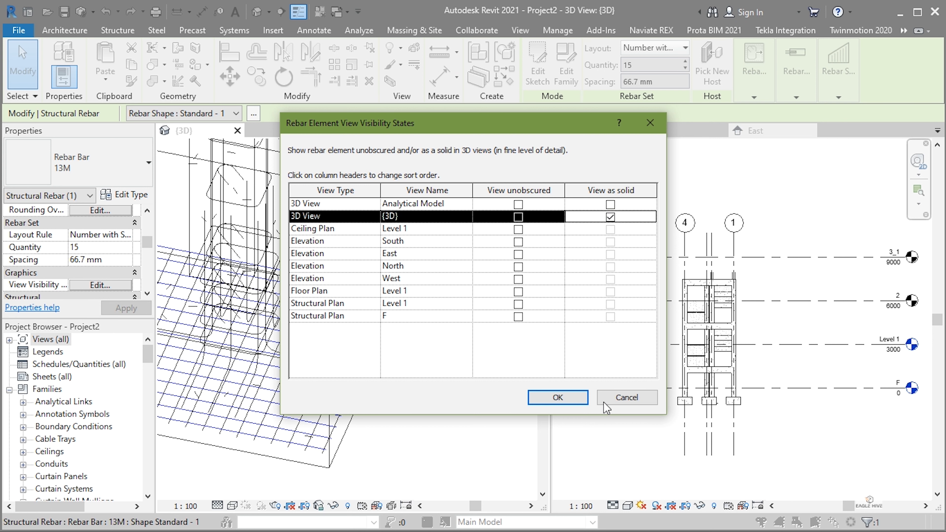
left_click(557, 397)
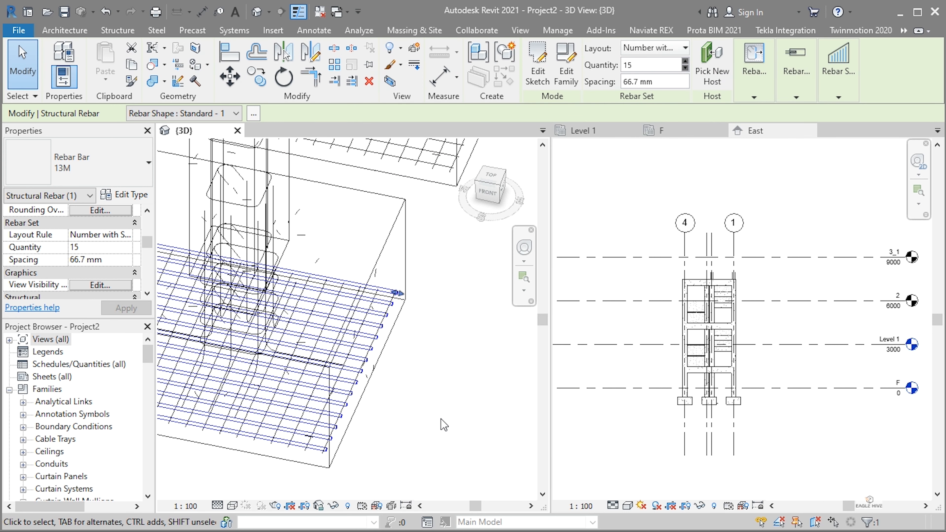
left_click(465, 421)
Select all instances of the footing's 13M rebar in the entire project and have them viewed as solid in the {3D} view.
scroll(332, 419, "up", 2)
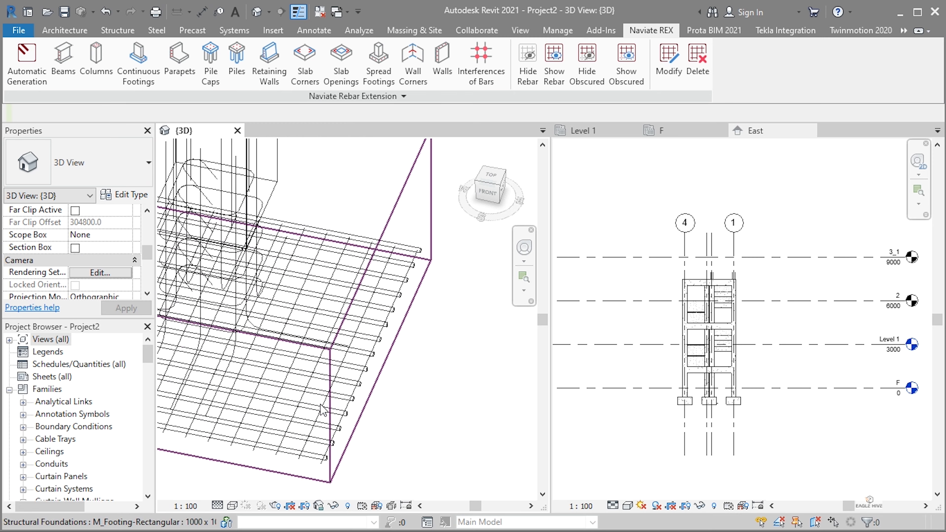
middle_click_drag(372, 353, 454, 376)
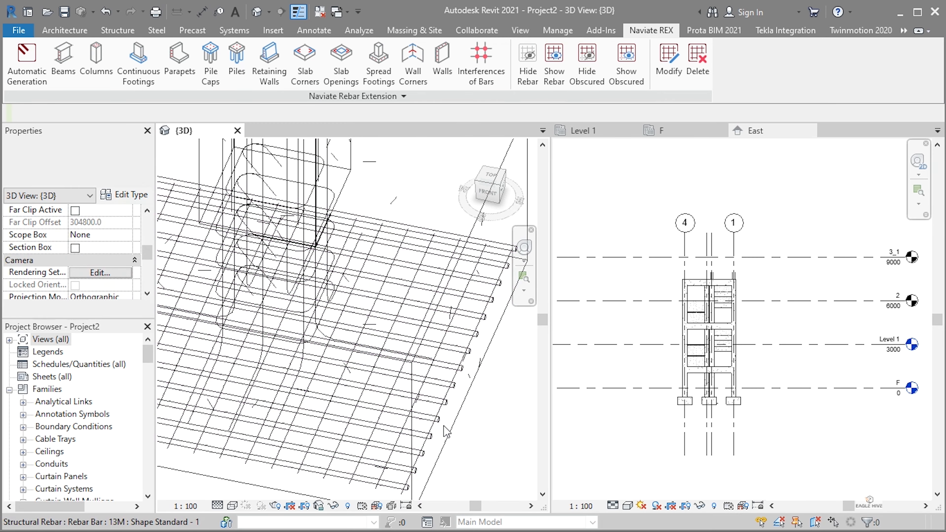
left_click(424, 444)
right_click(423, 443)
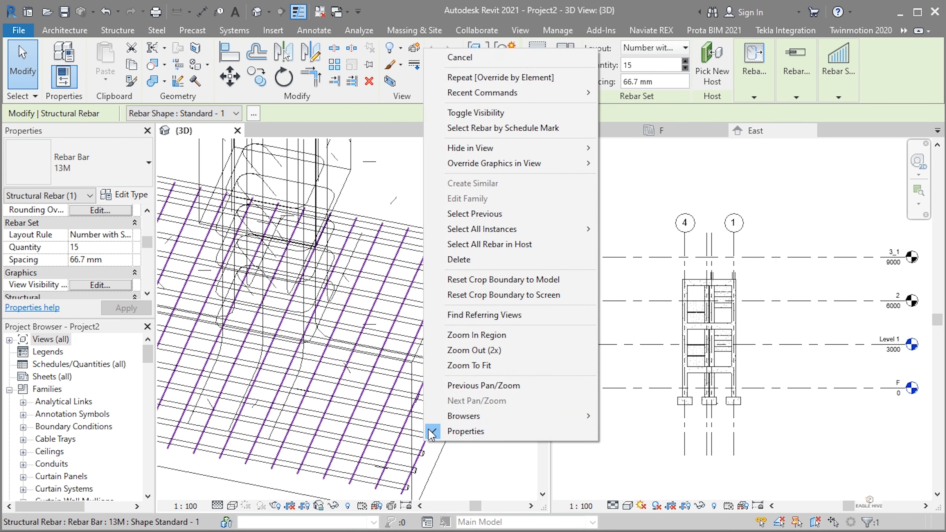
mouse_move(490, 238)
left_click(626, 248)
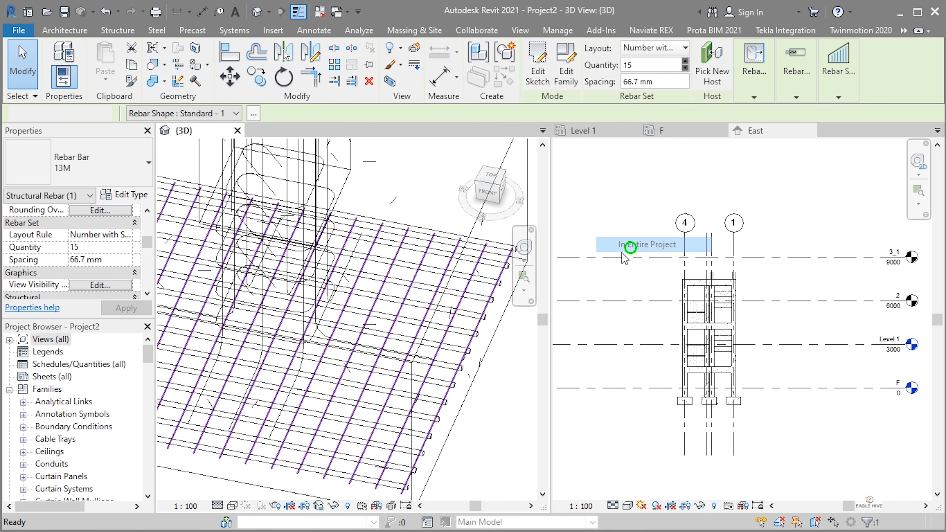
left_click(100, 285)
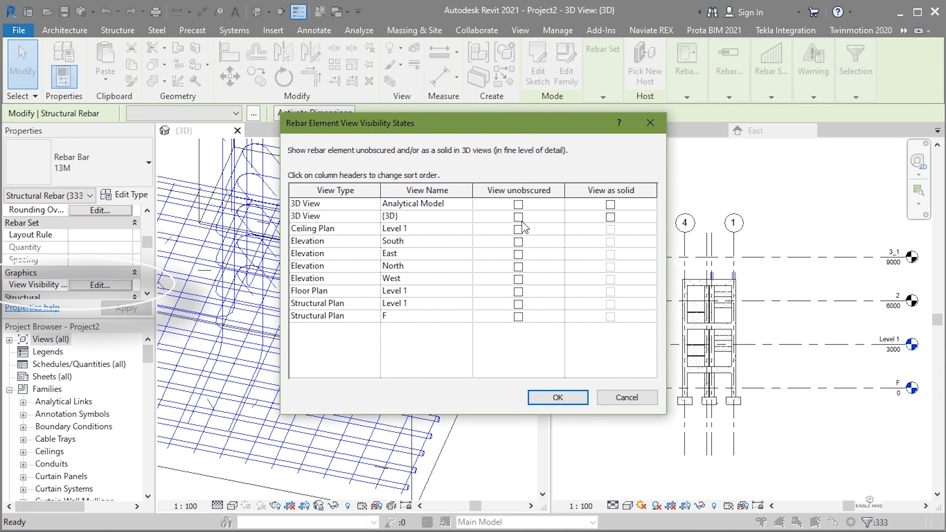
left_click(518, 217)
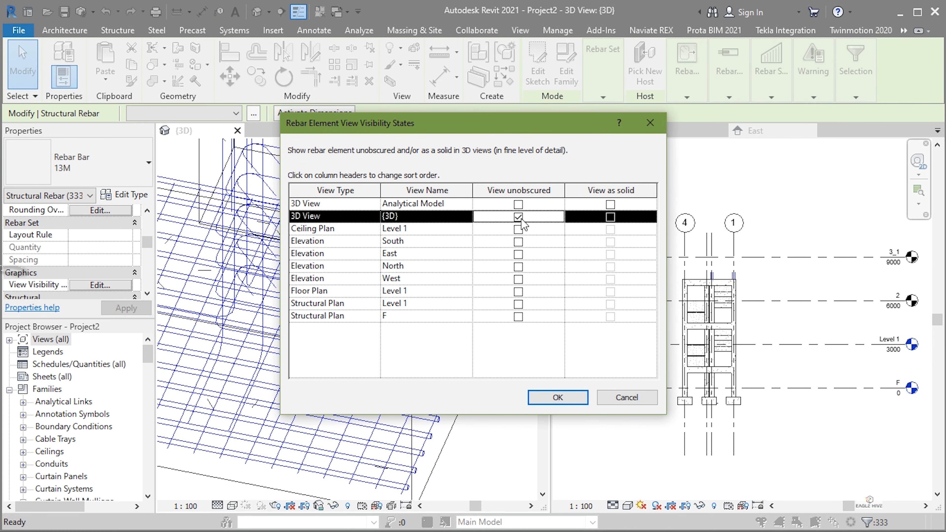
left_click(609, 217)
left_click(557, 397)
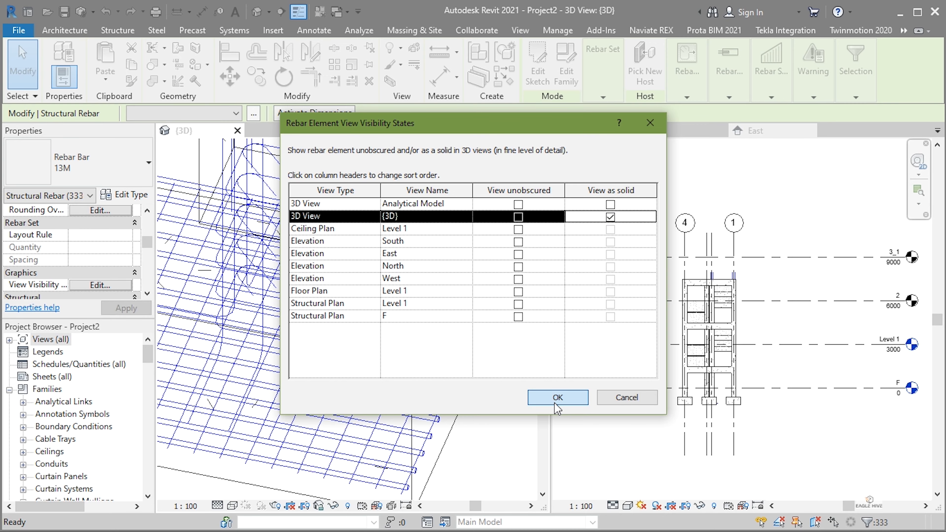
key("Escape")
Switch to the Pad Footing Design report and examine its checks down to the selected rebar in the Bending Reinforcement Check.
scroll(398, 367, "down", 10)
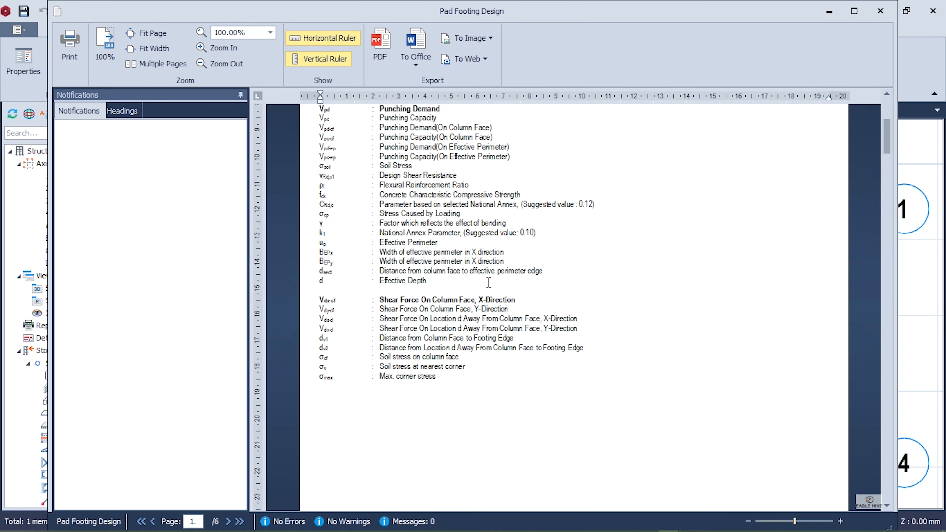
middle_click(528, 226)
scroll(609, 420, "down", 7)
middle_click(552, 396)
scroll(457, 302, "down", 3)
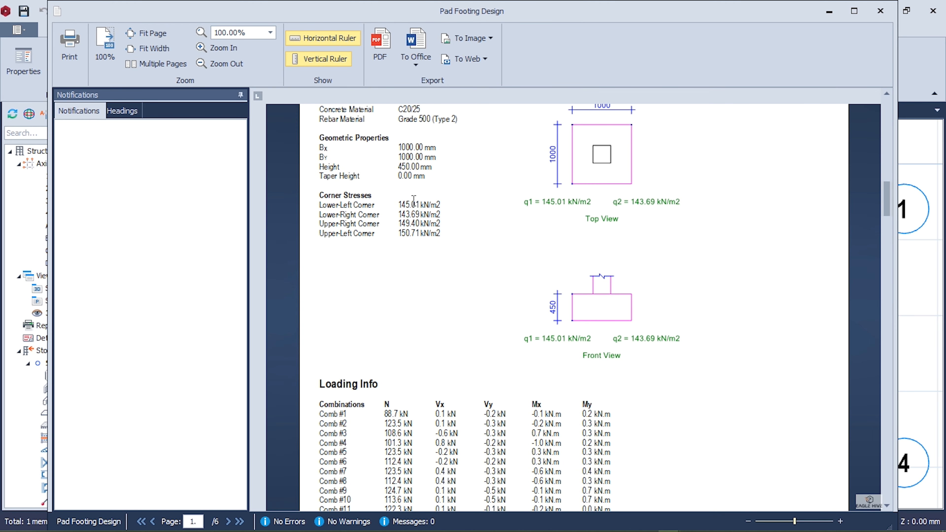
scroll(591, 289, "down", 20)
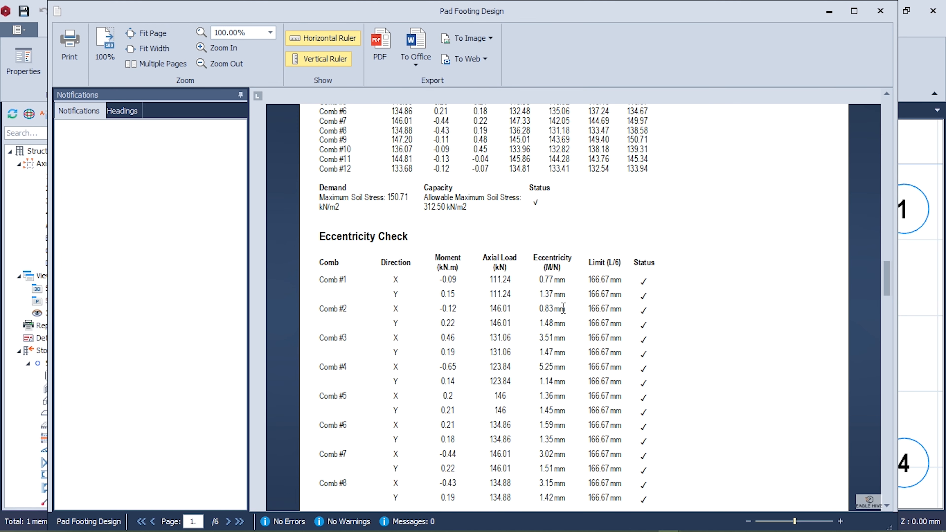
left_click_drag(885, 387, 886, 456)
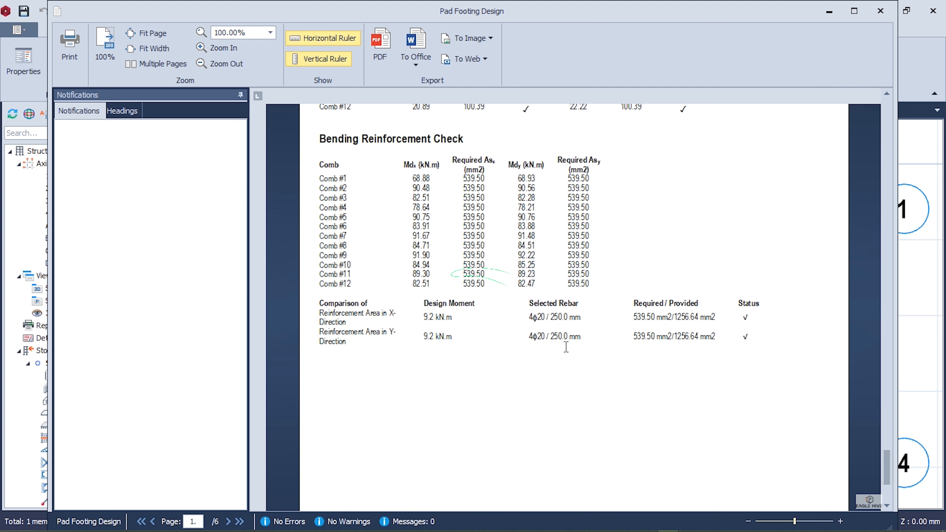
left_click(532, 321)
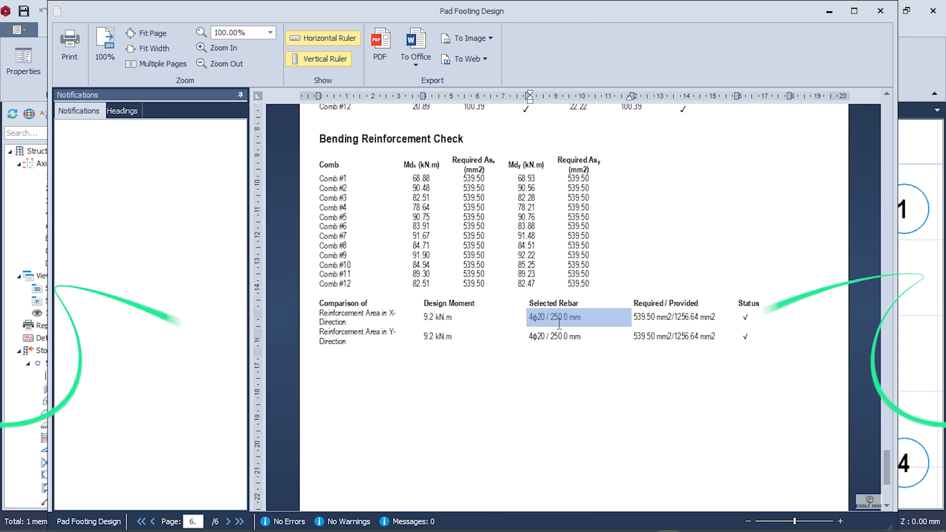
left_click(829, 11)
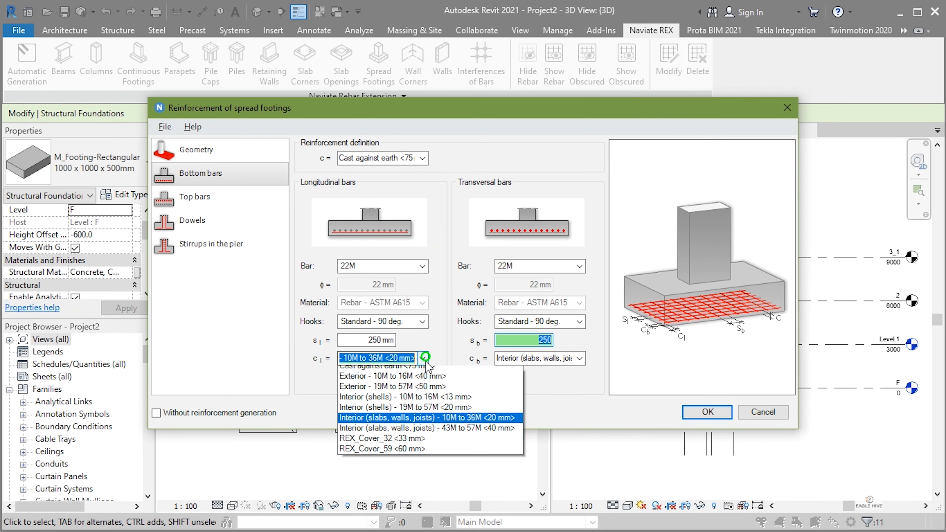
Set the cover of both the longitudinal and transversal bottom bars to Cast against earth <75 mm>.
left_click(424, 382)
left_click(579, 359)
left_click(542, 383)
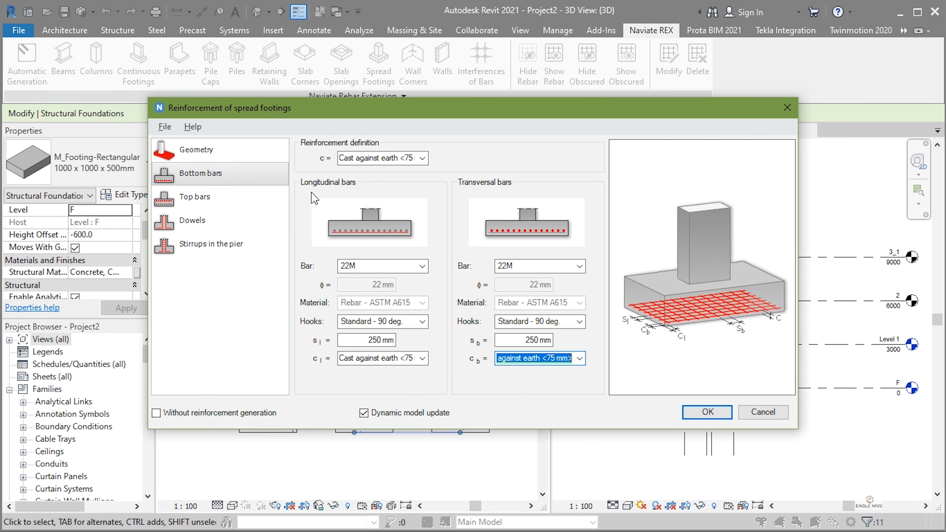
Check the top bar settings and set the dowels' bottom hooks to Standard - 90 deg.
left_click(209, 200)
left_click(155, 224)
left_click(442, 278)
left_click(389, 300)
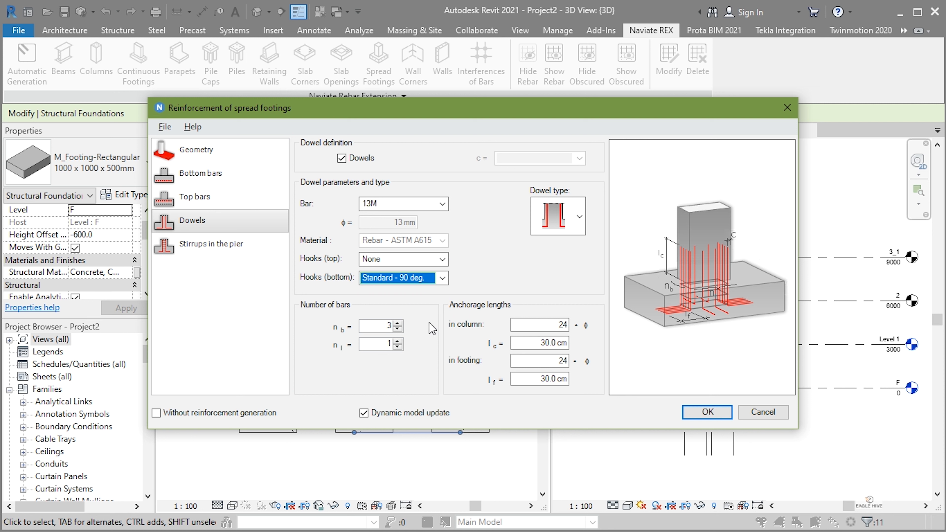
Set the cover of the footing pier stirrups to Exterior - 19M to 57M <50 mm>.
left_click(210, 244)
left_click(579, 158)
left_click(567, 209)
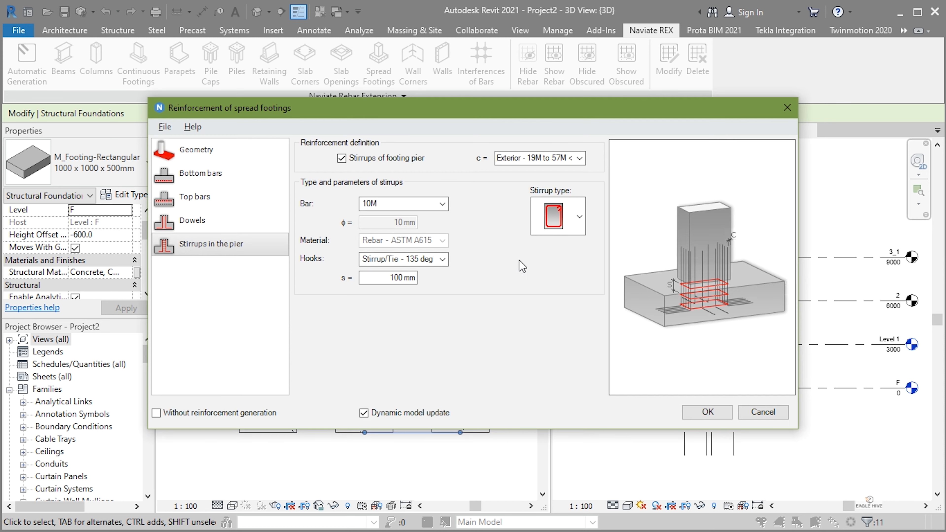
Recheck the dowel and bottom bar settings, then accept them and generate the reinforcement for both spread footing groups.
left_click(224, 222)
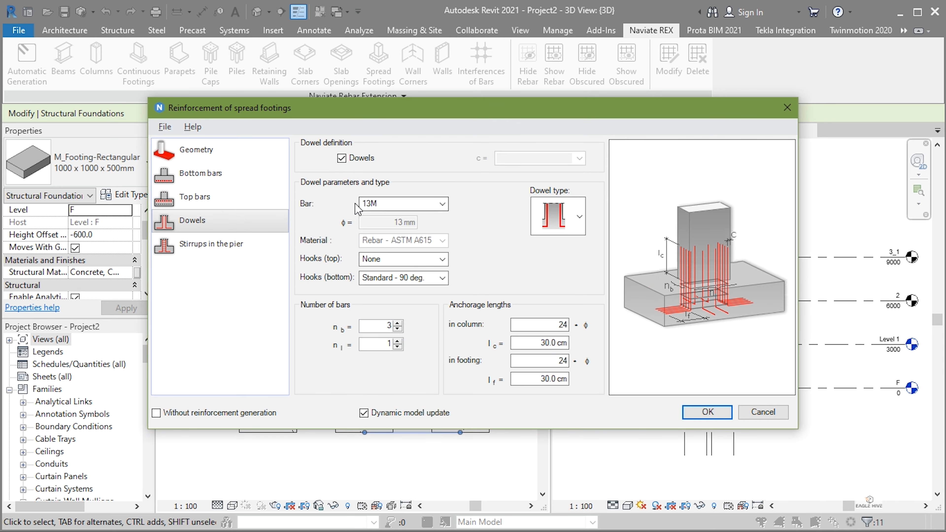
left_click(219, 174)
left_click(707, 412)
left_click(600, 397)
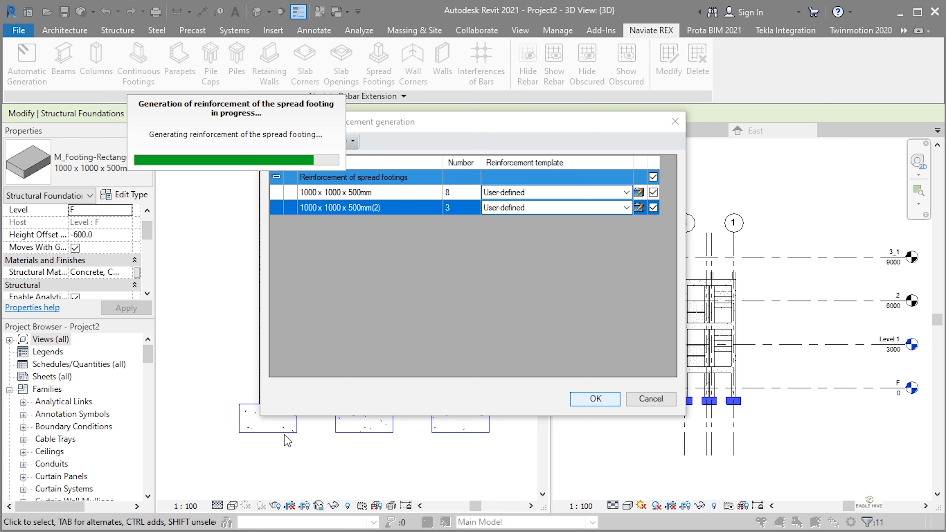
Select everything at the footings in the right side view and filter the selection to Structural Rebar only.
middle_click_drag(285, 434, 377, 464, "shift")
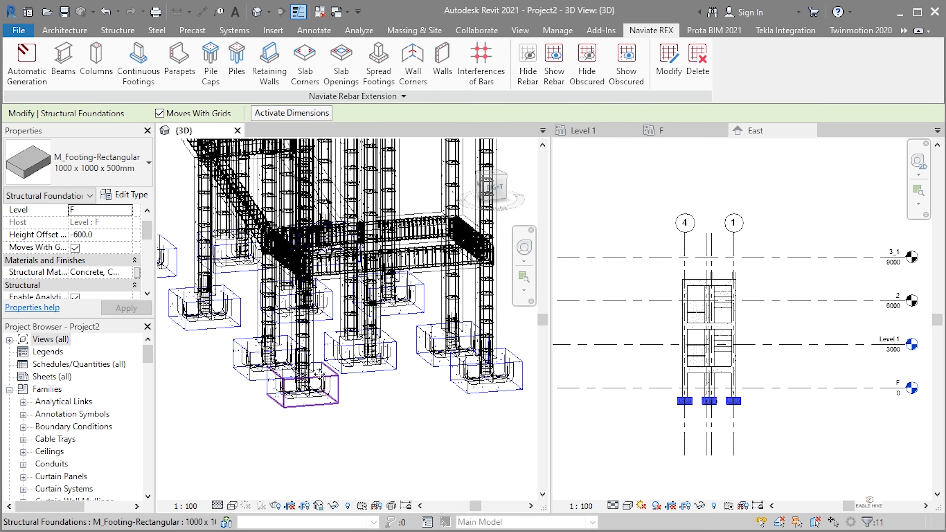
scroll(381, 414, "up", 6)
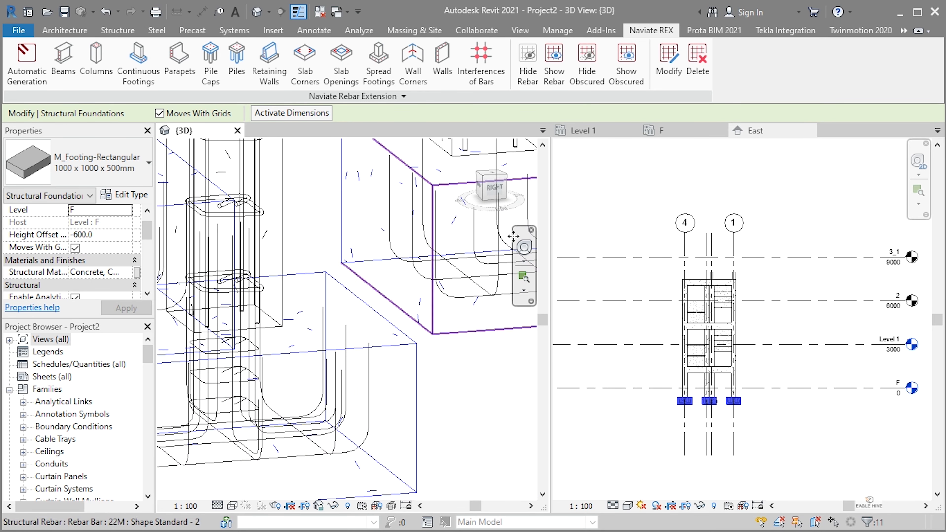
left_click(492, 186)
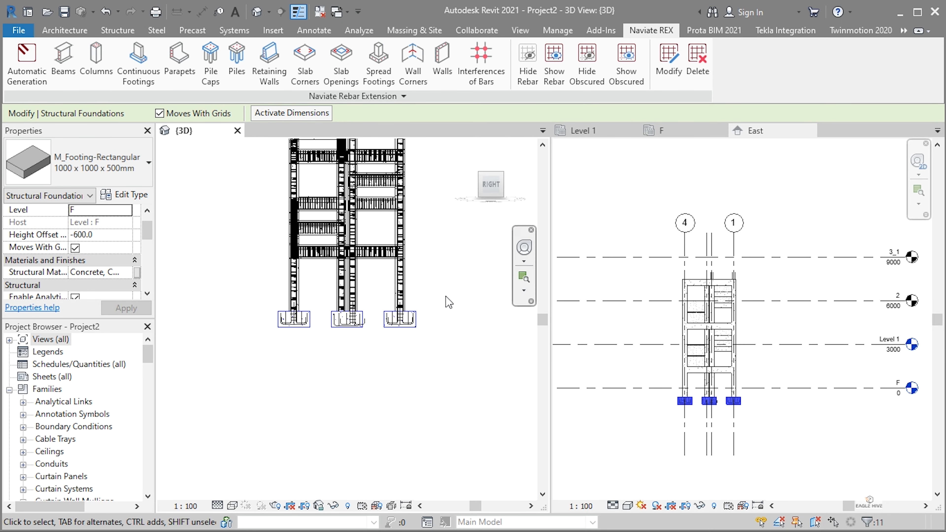
left_click_drag(440, 329, 256, 338)
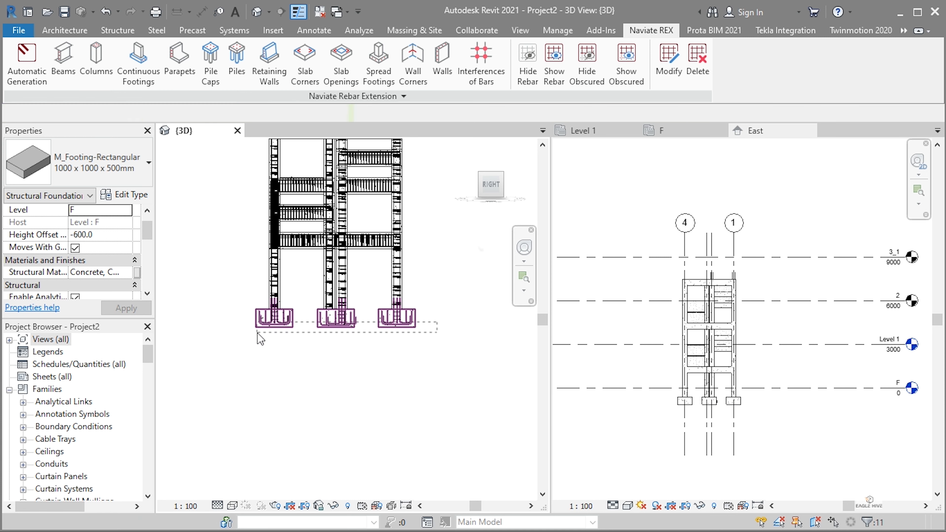
left_click(568, 72)
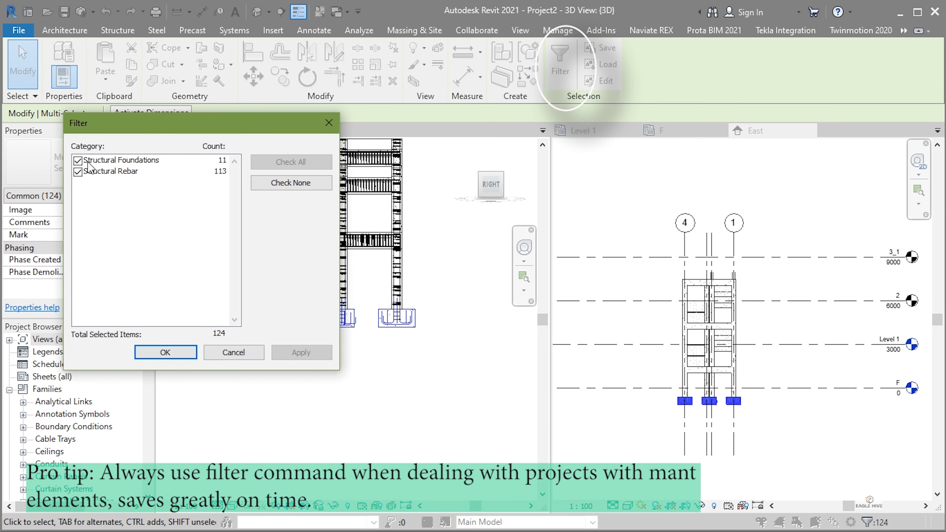
left_click(77, 160)
left_click(164, 352)
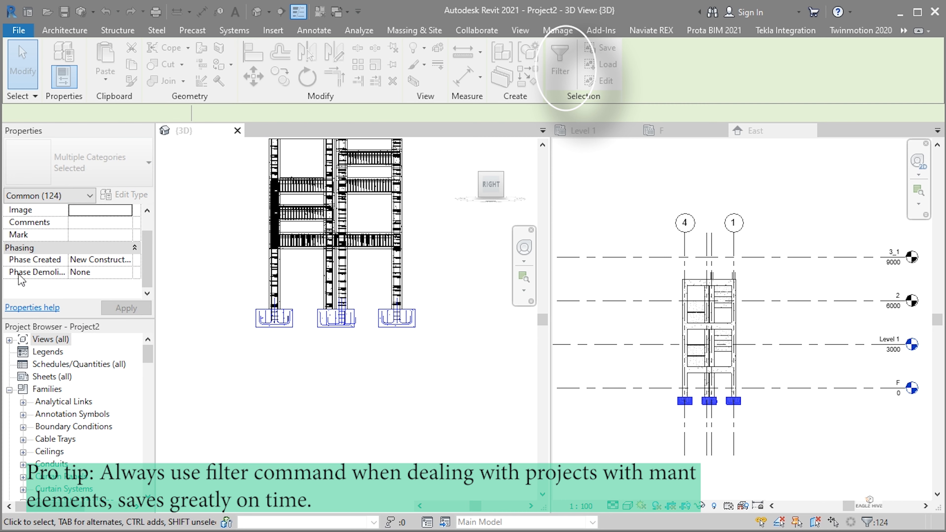
Set the selected footing rebar to be viewed as solid in the {3D} view only, not in Analytical Model.
scroll(79, 287, "down", 8)
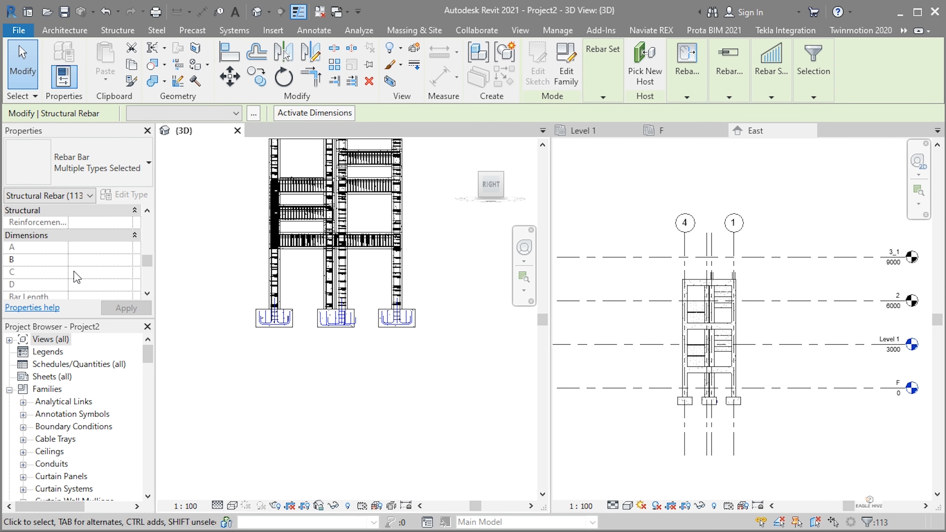
left_click(98, 260)
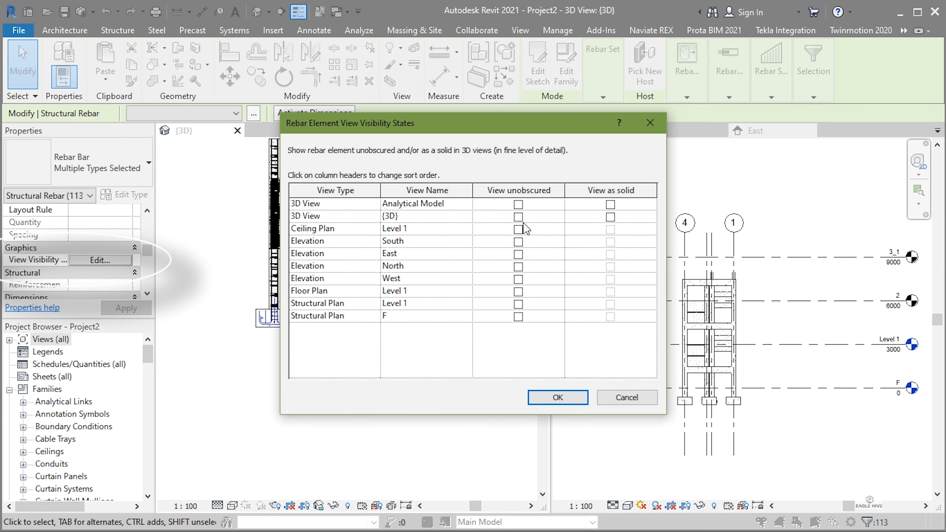
left_click(609, 216)
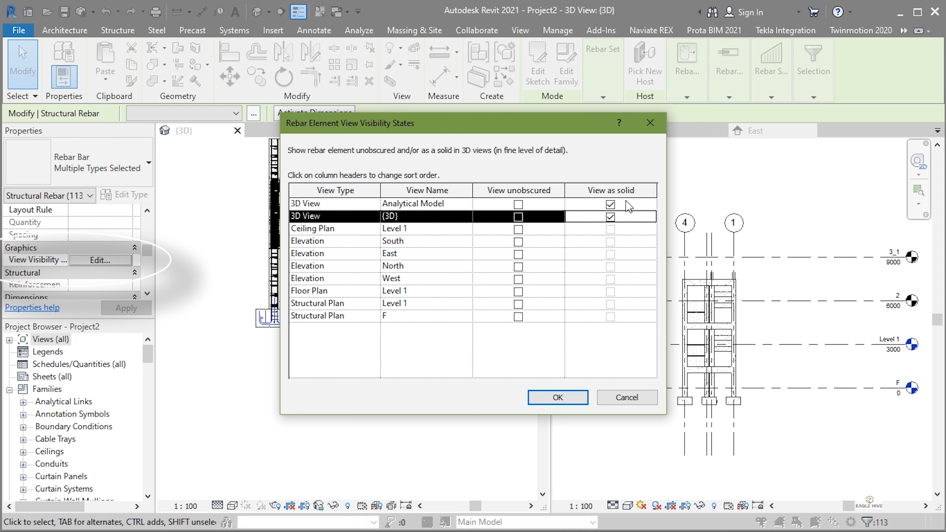
left_click(610, 204)
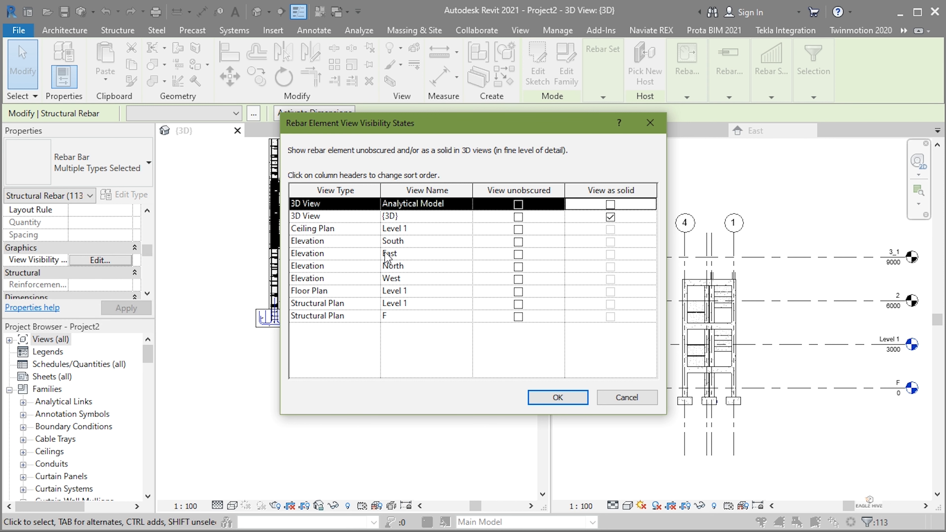
left_click(545, 397)
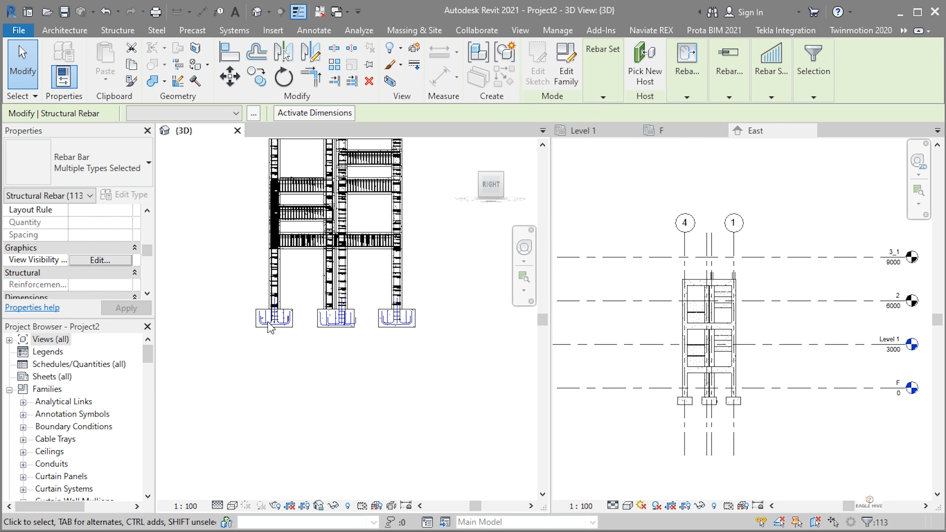
Deselect the rebar and display the 3D view in Realistic style, dismissing the save reminder.
scroll(265, 311, "up", 8)
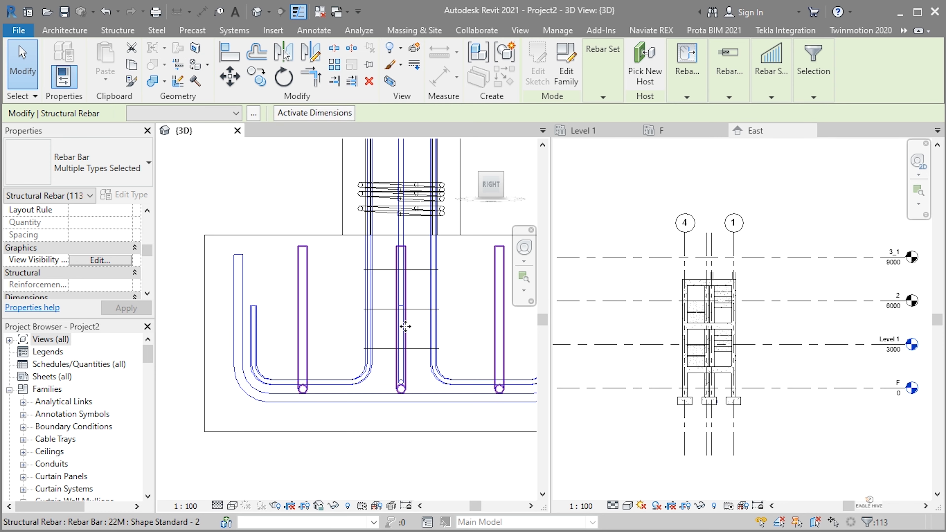
key("Escape")
middle_click_drag(332, 343, 327, 425, "shift")
middle_click_drag(319, 238, 322, 287)
middle_click_drag(277, 342, 345, 329, "shift")
scroll(223, 480, "down", 6)
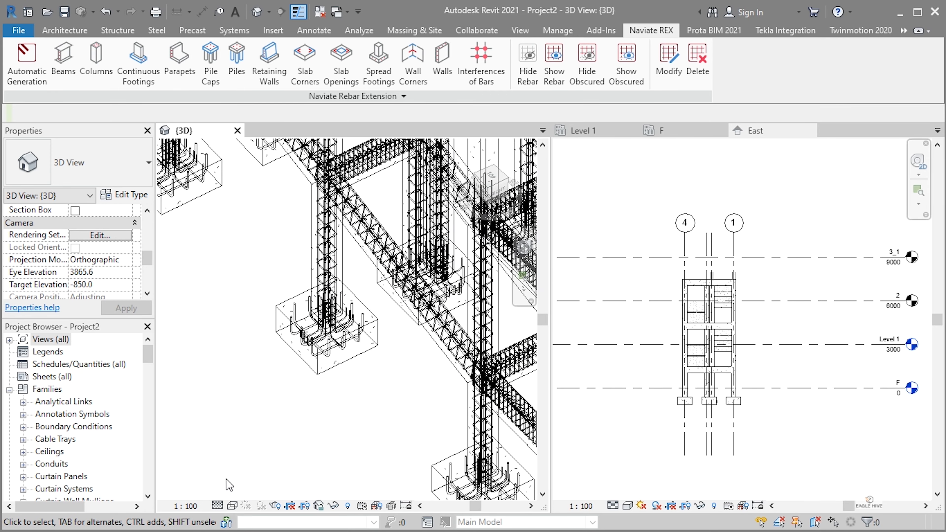
left_click(232, 506)
left_click(247, 491)
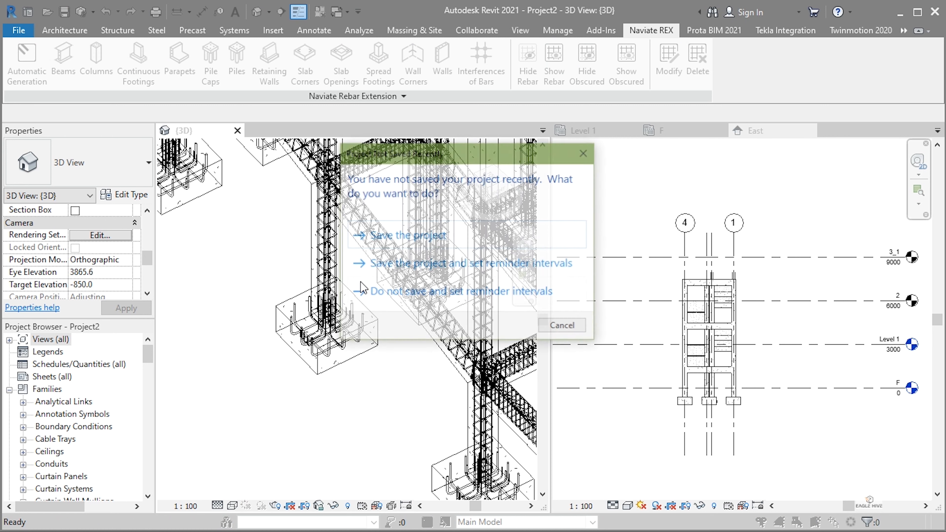
left_click(558, 326)
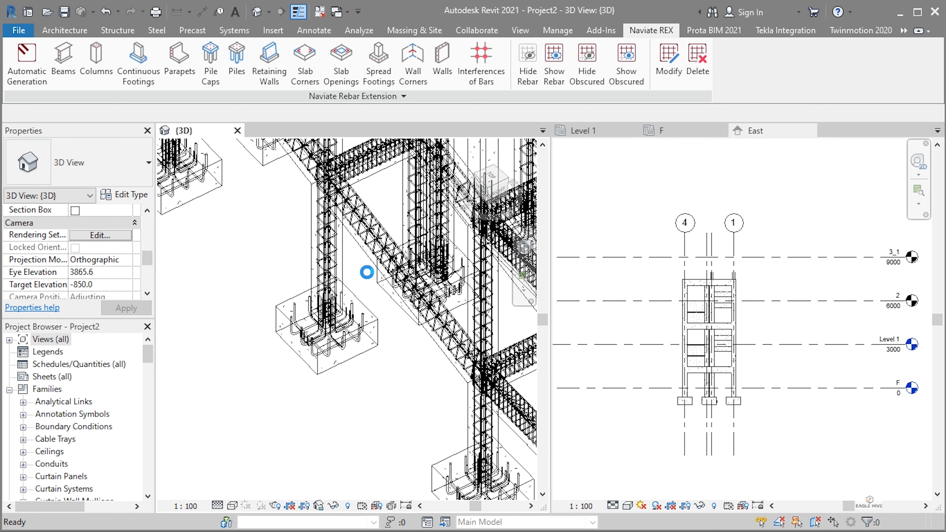
Override the graphics of the footings' category in the 3D view with a surface transparency of 60.
left_click(356, 354)
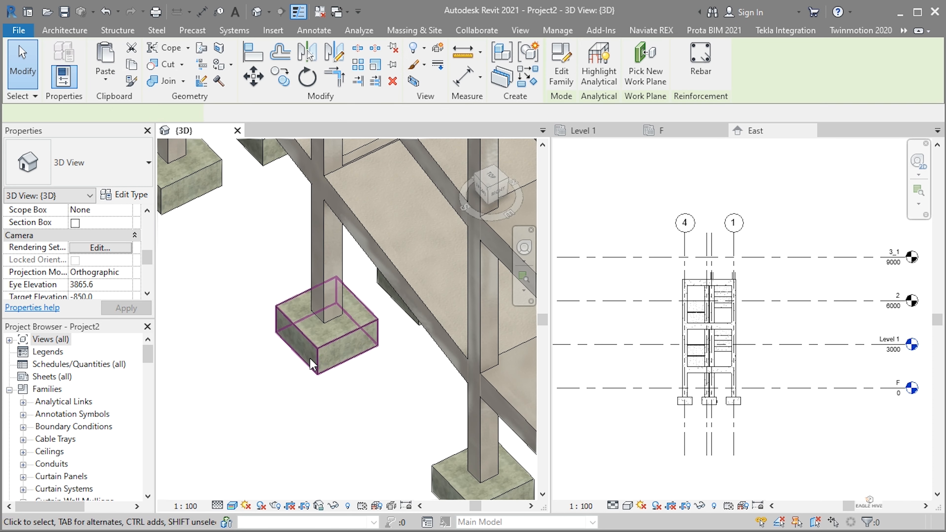
scroll(107, 300, "up", 6)
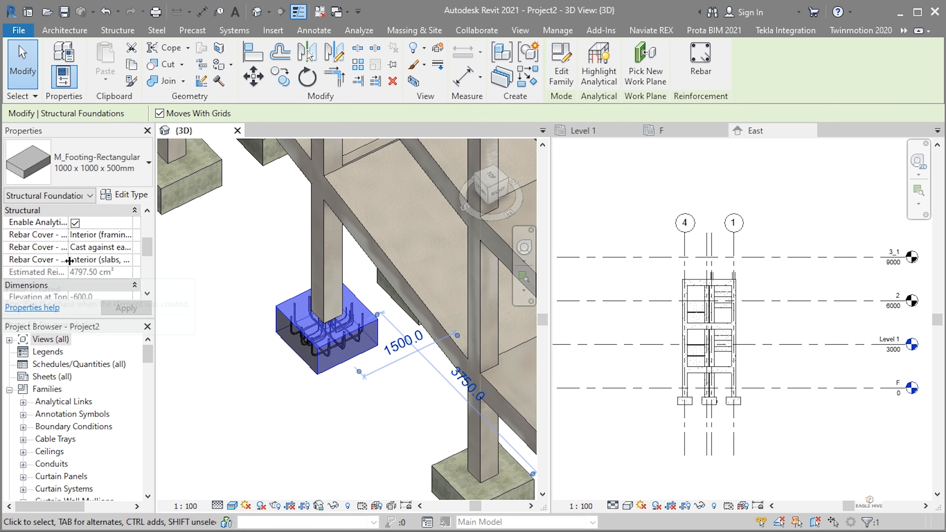
scroll(69, 272, "down", 3)
scroll(268, 306, "down", 1)
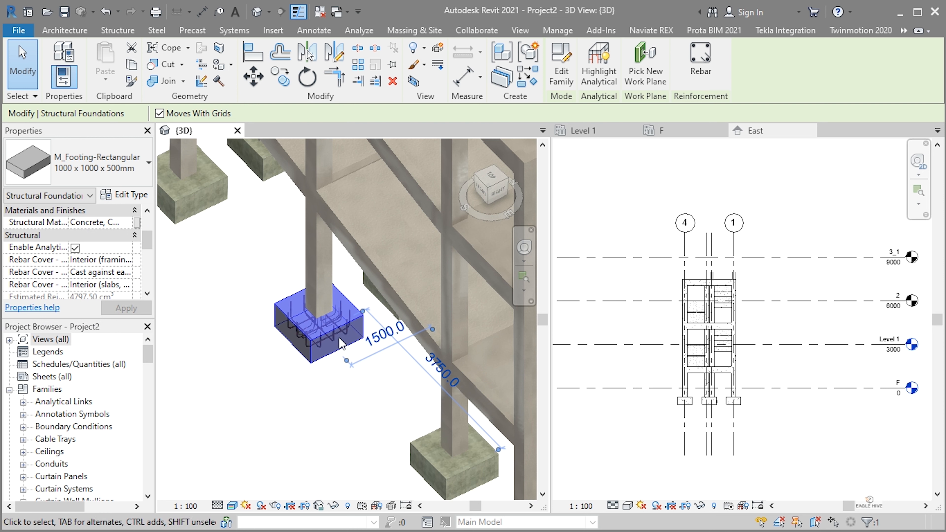
right_click(323, 352)
mouse_move(450, 269)
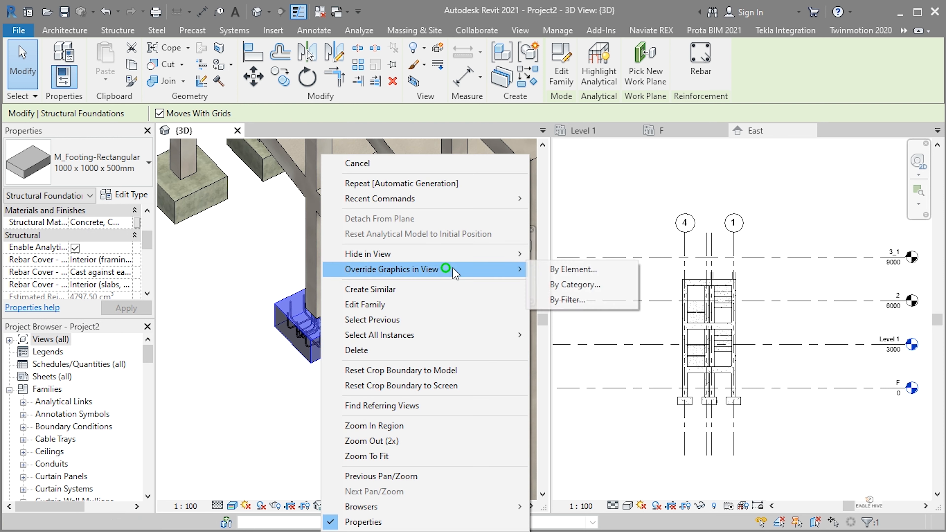
left_click(566, 286)
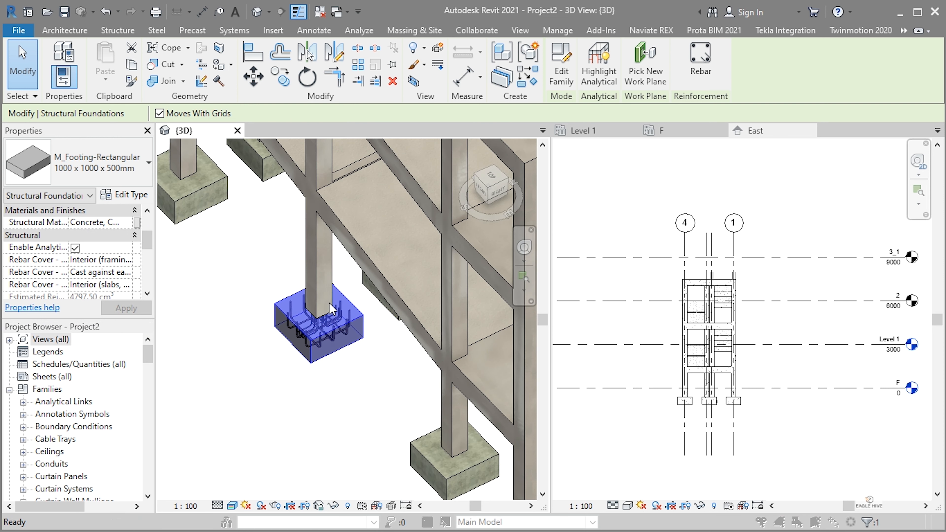
left_click_drag(186, 264, 226, 262)
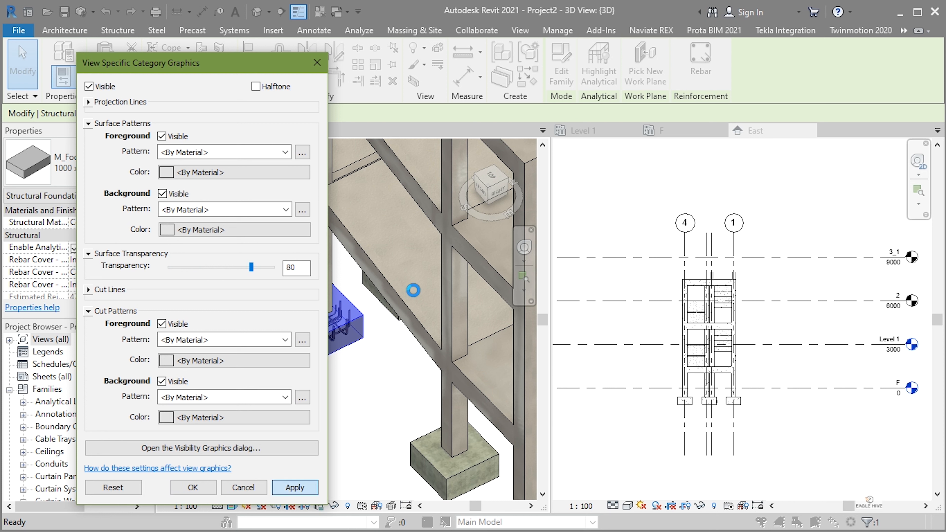
left_click(226, 267)
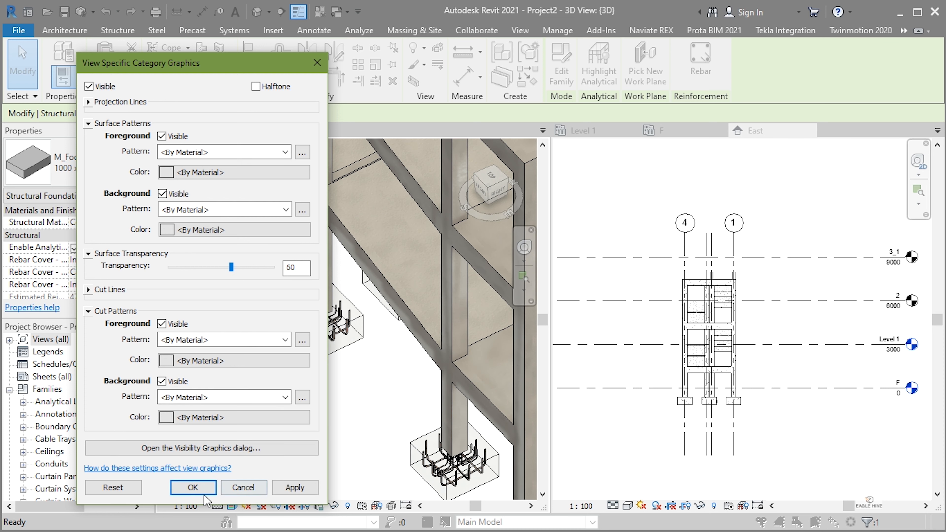
left_click(208, 491)
Override the graphics of the structural columns' category in the 3D view by raising its surface transparency.
middle_click_drag(318, 150, 325, 245)
key("Escape")
left_click(318, 243)
right_click(318, 243)
mouse_move(443, 271)
left_click(558, 287)
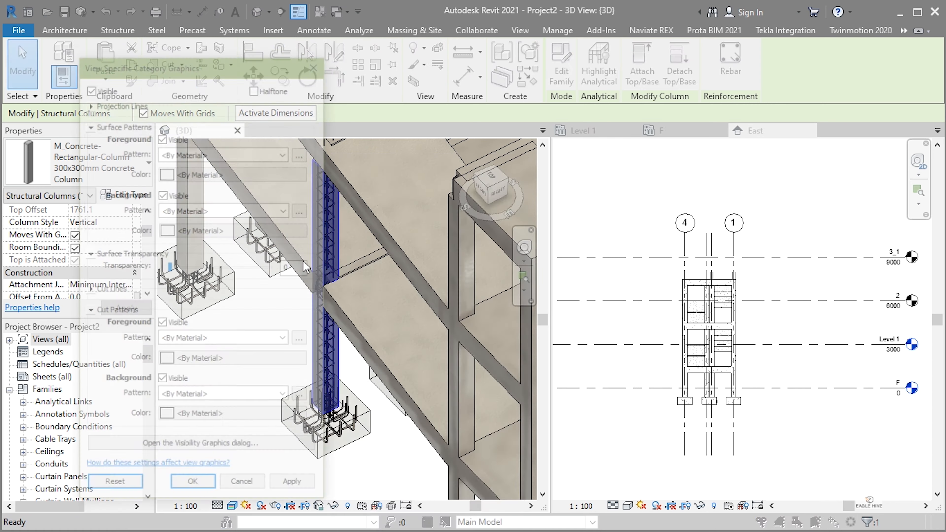
left_click_drag(190, 268, 228, 268)
left_click(192, 491)
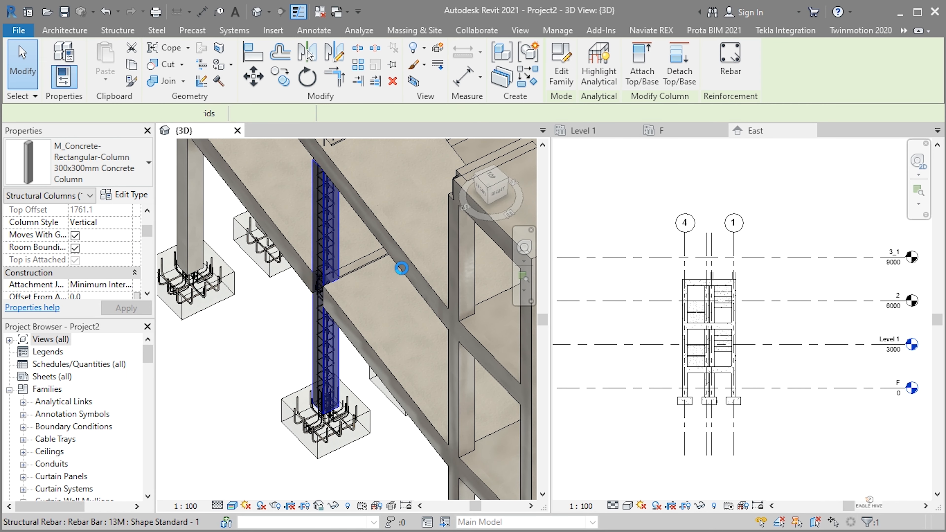
Override the graphics of the structural framing category in the 3D view by raising the beams' surface transparency.
left_click(397, 268)
right_click(397, 269)
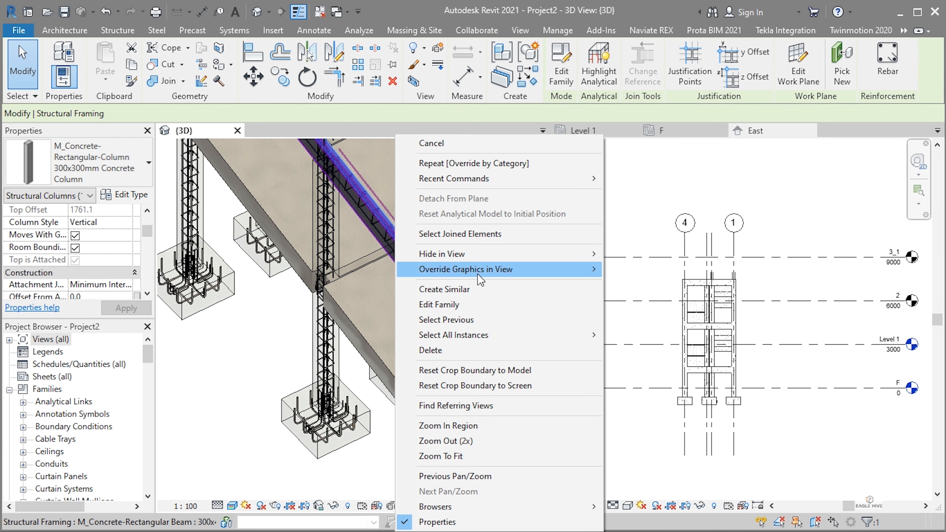
mouse_move(477, 274)
left_click(633, 287)
left_click(222, 264)
left_click(222, 264)
left_click(193, 487)
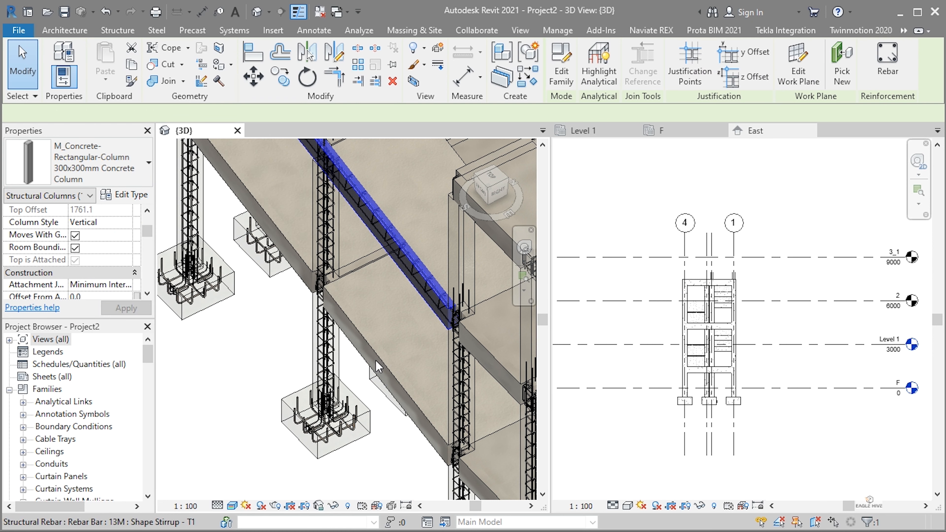